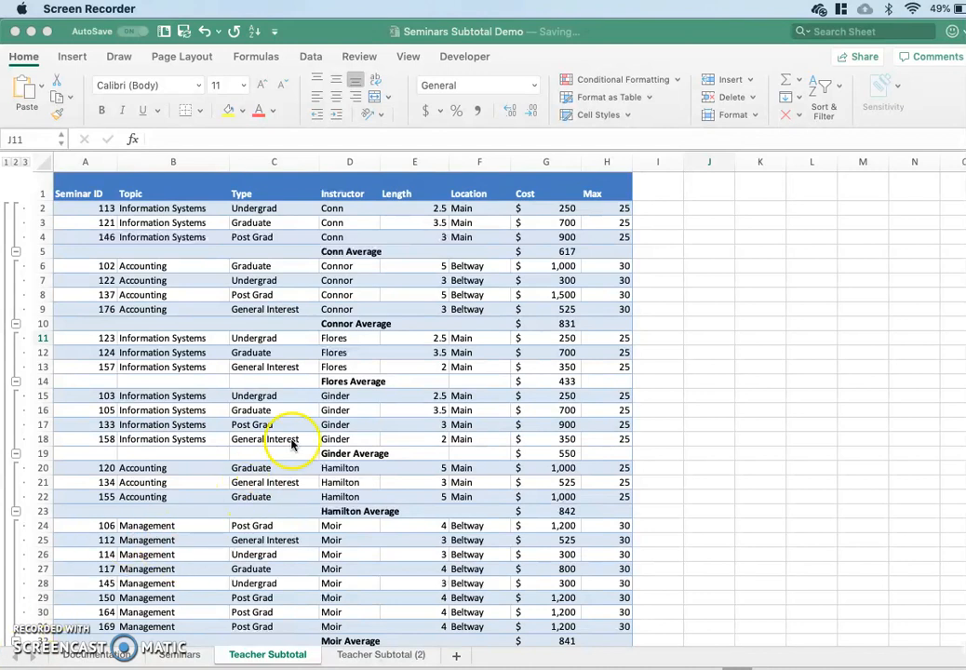
# - Inspect the subtotal formulas in the Cost column's average rows (G5, G10 and G14) on the Teacher Subtotal sheet
pyautogui.scroll(1, 332, 286)
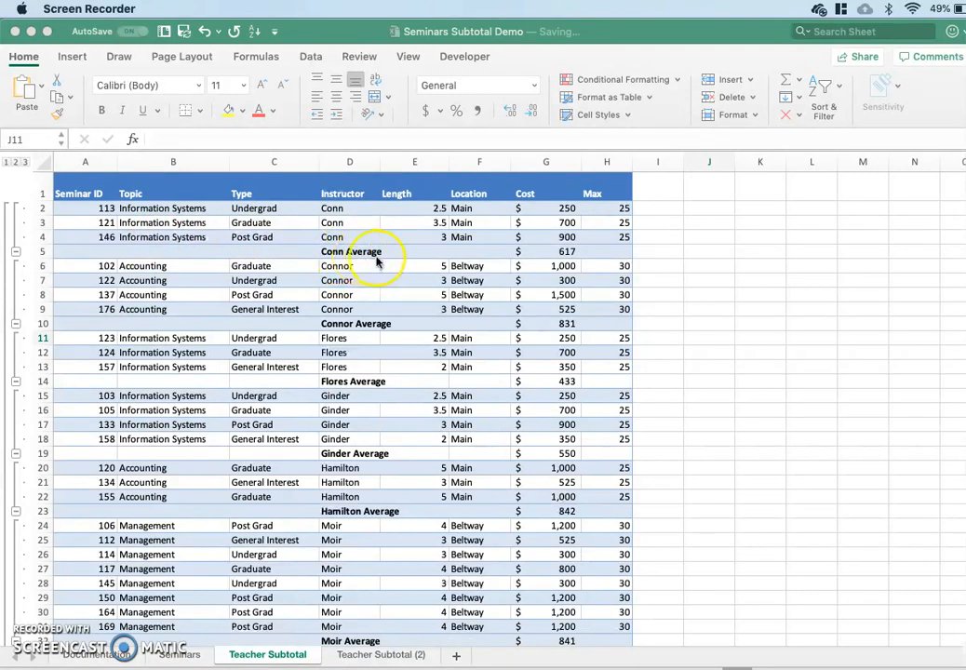
pyautogui.click(548, 252)
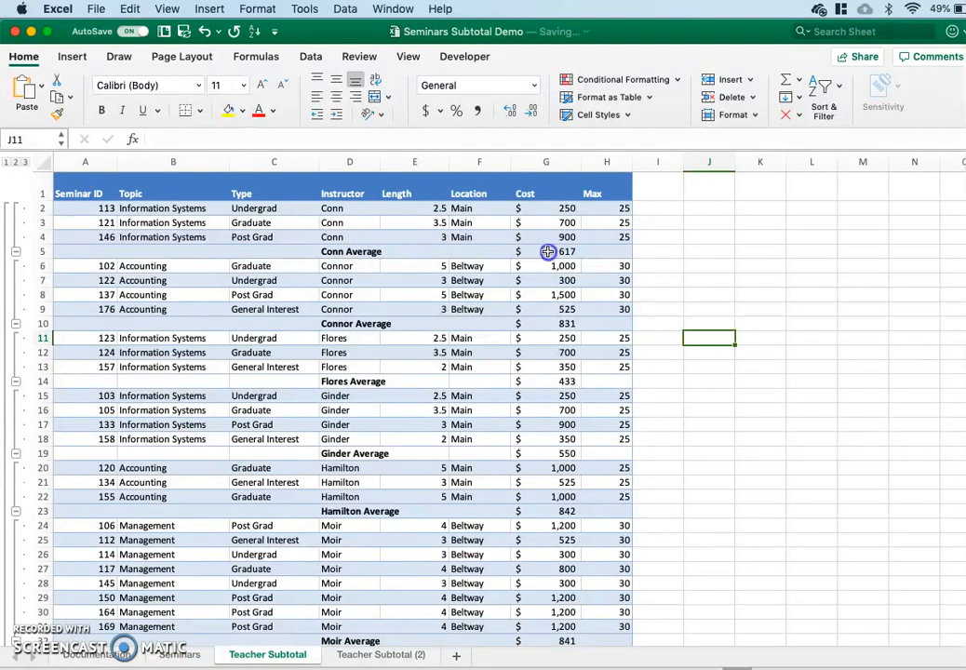
pyautogui.click(561, 323)
pyautogui.click(552, 381)
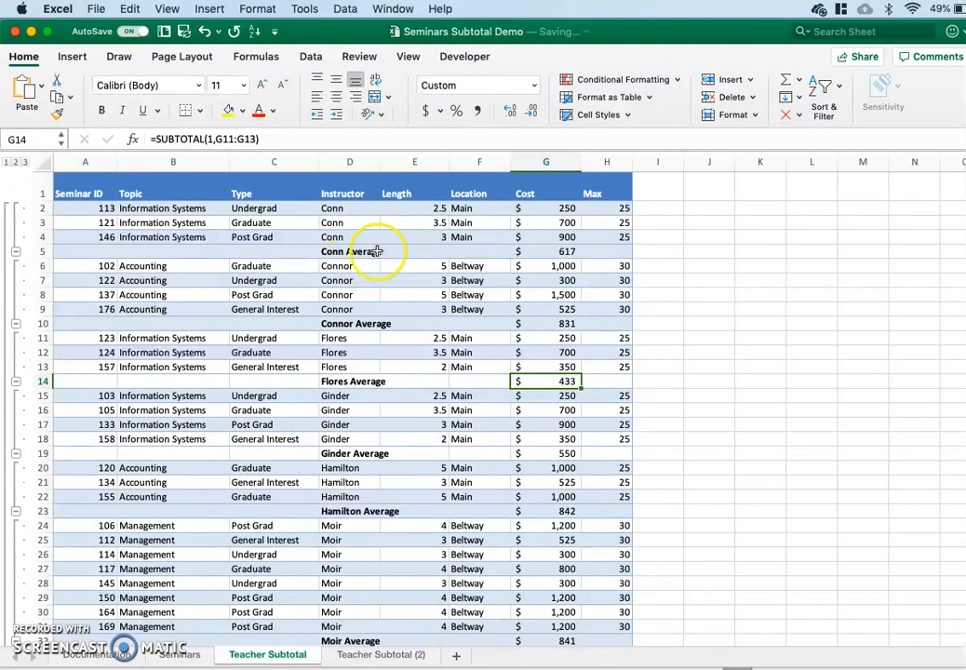
pyautogui.click(559, 252)
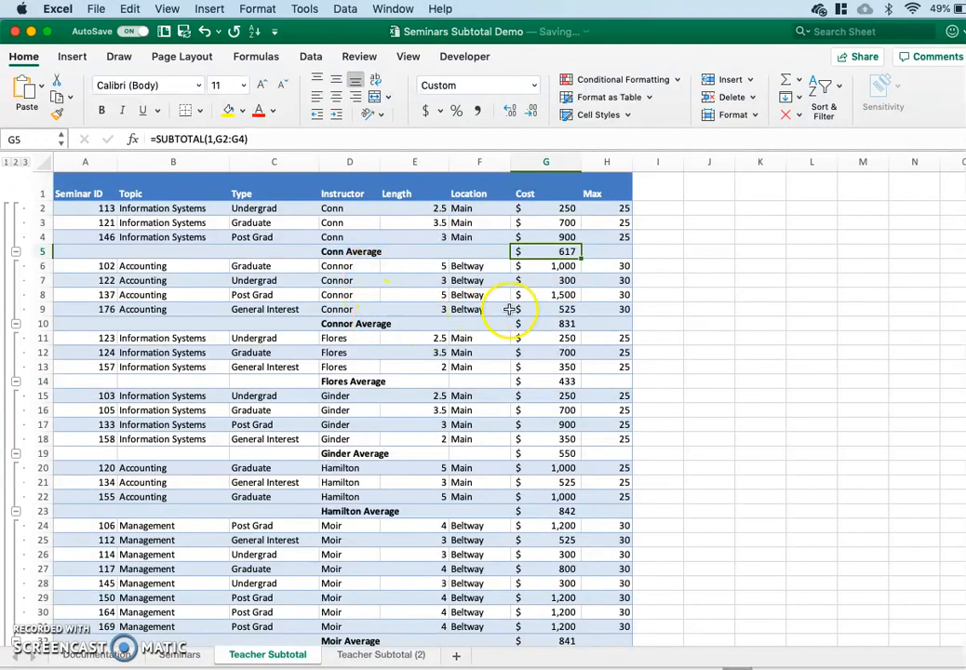
pyautogui.click(561, 324)
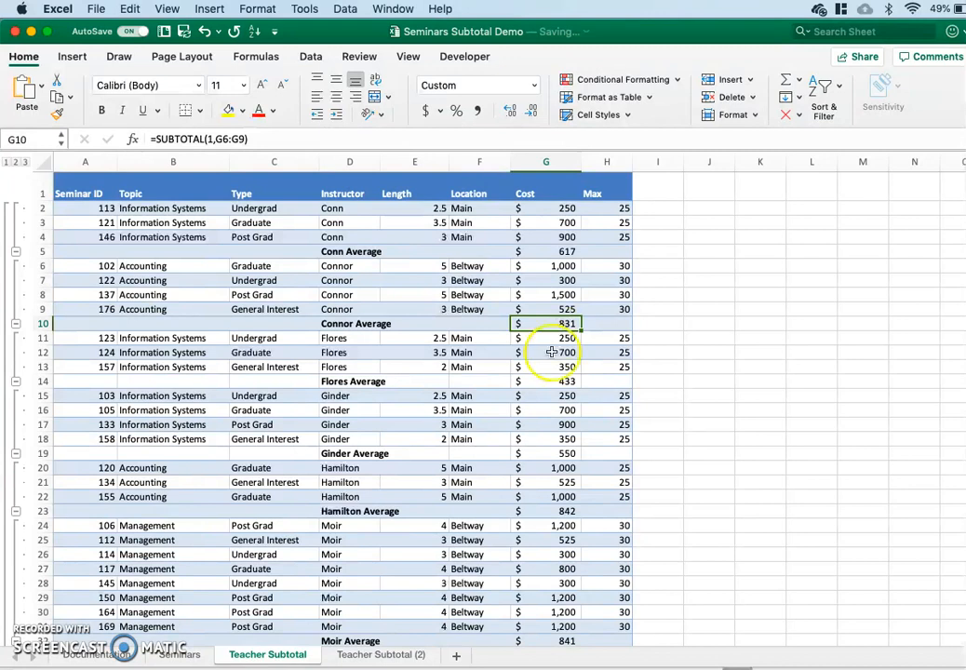
# - Switch to the Teacher Subtotal (2) sheet and select a cell in the Instructor column of the seminar data
pyautogui.click(397, 660)
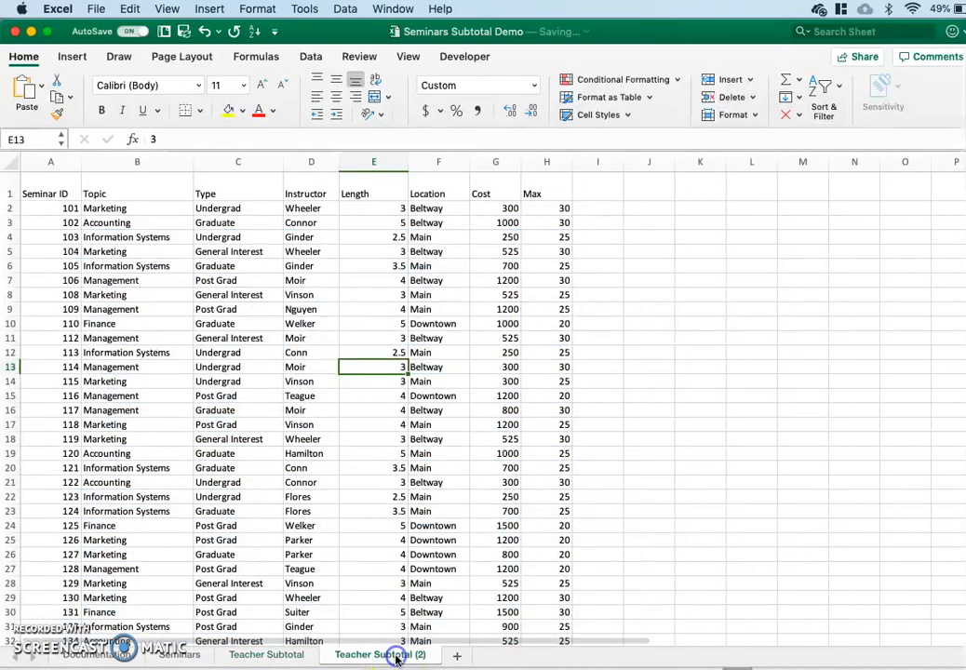
pyautogui.scroll(1, 410, 358)
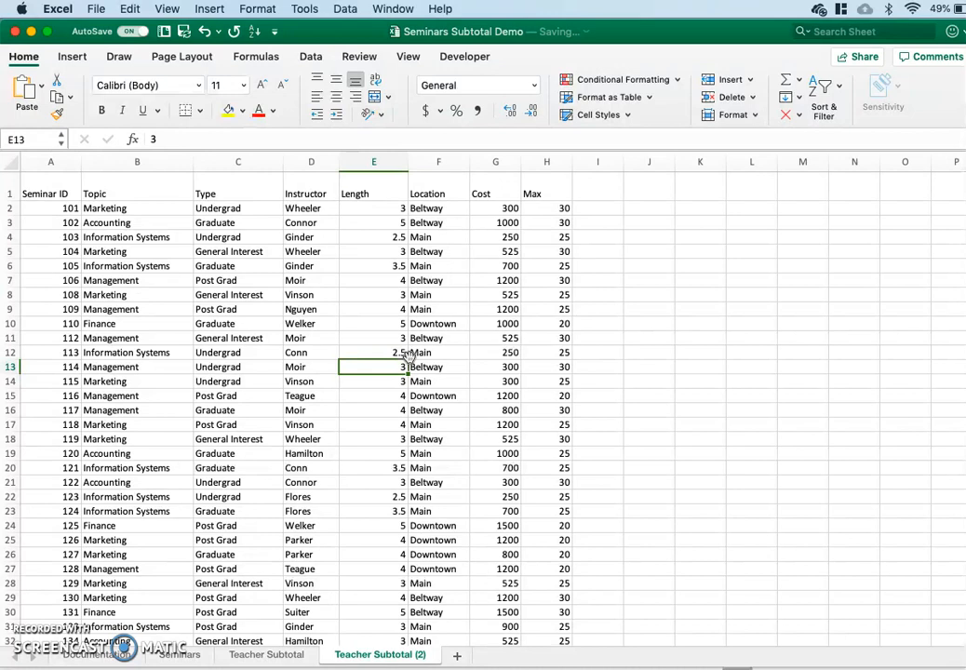
pyautogui.click(312, 191)
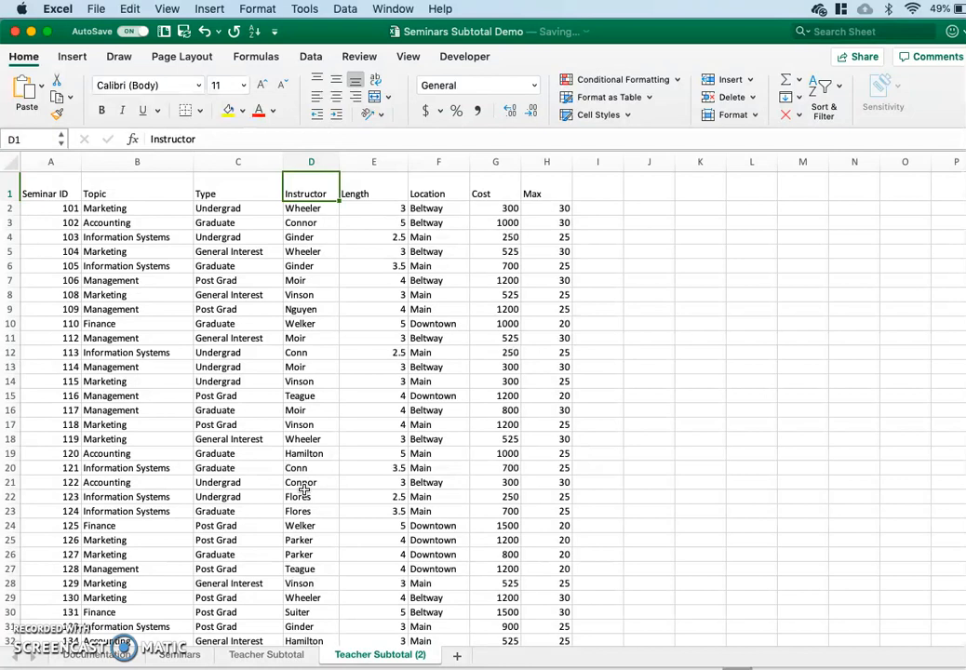
pyautogui.click(303, 365)
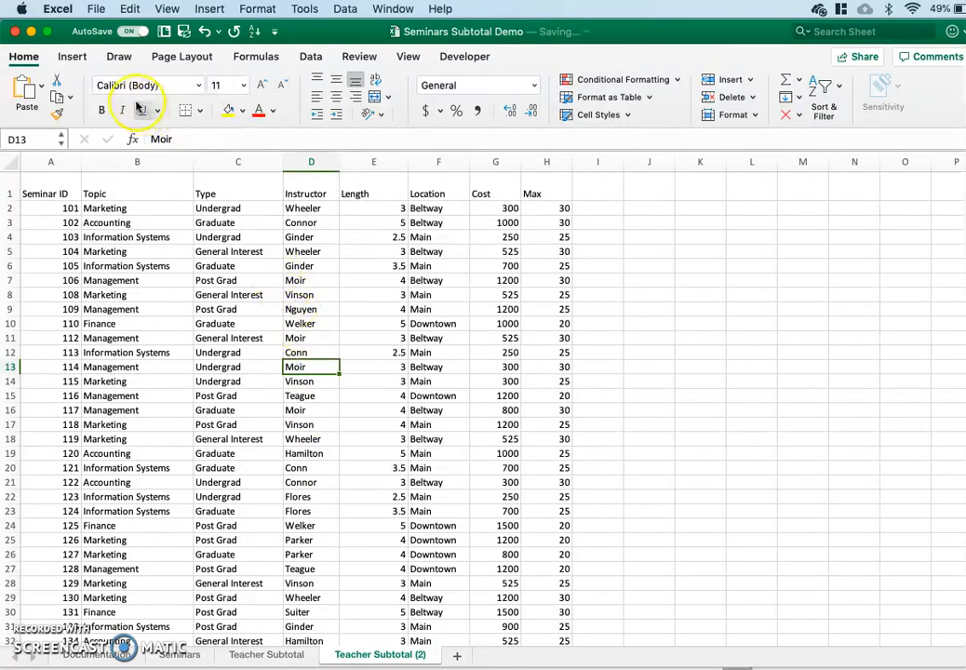
# - Create a table with headers from A1:H67 and apply the light blue banded table style with a white header row
pyautogui.click(78, 60)
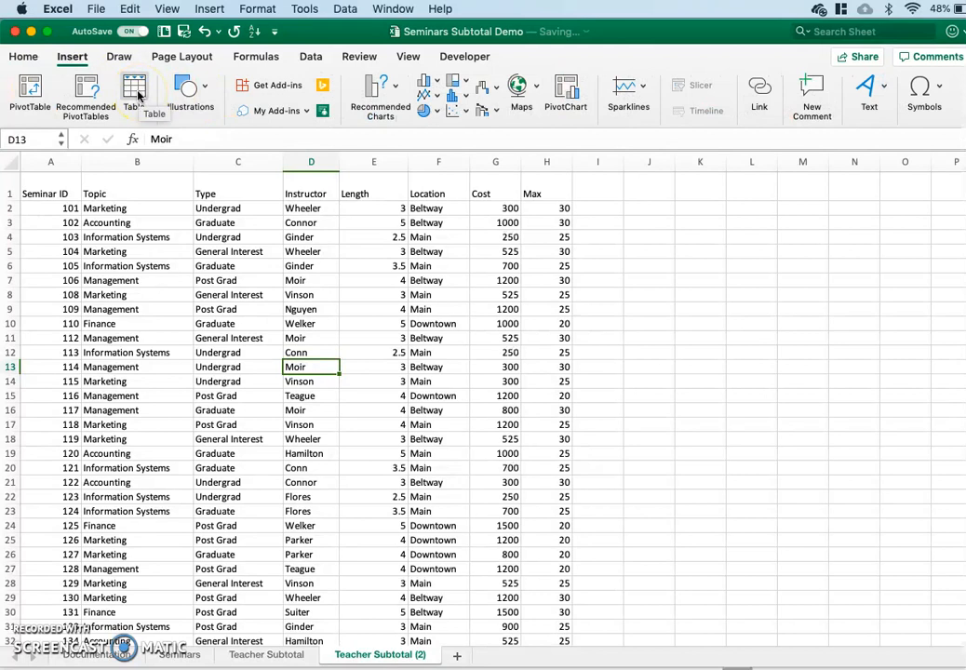
pyautogui.click(136, 94)
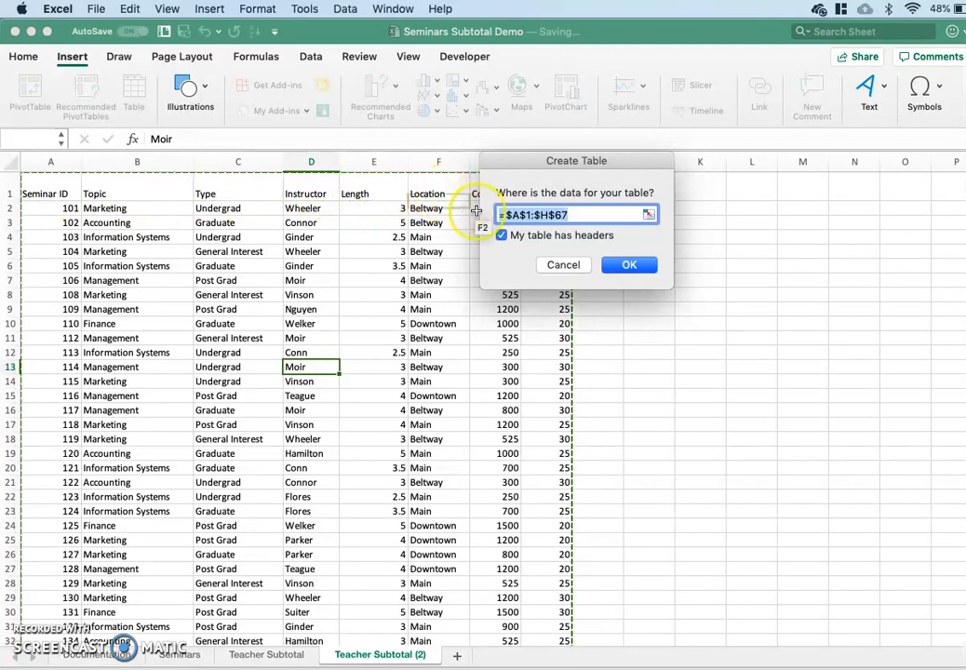
pyautogui.click(632, 266)
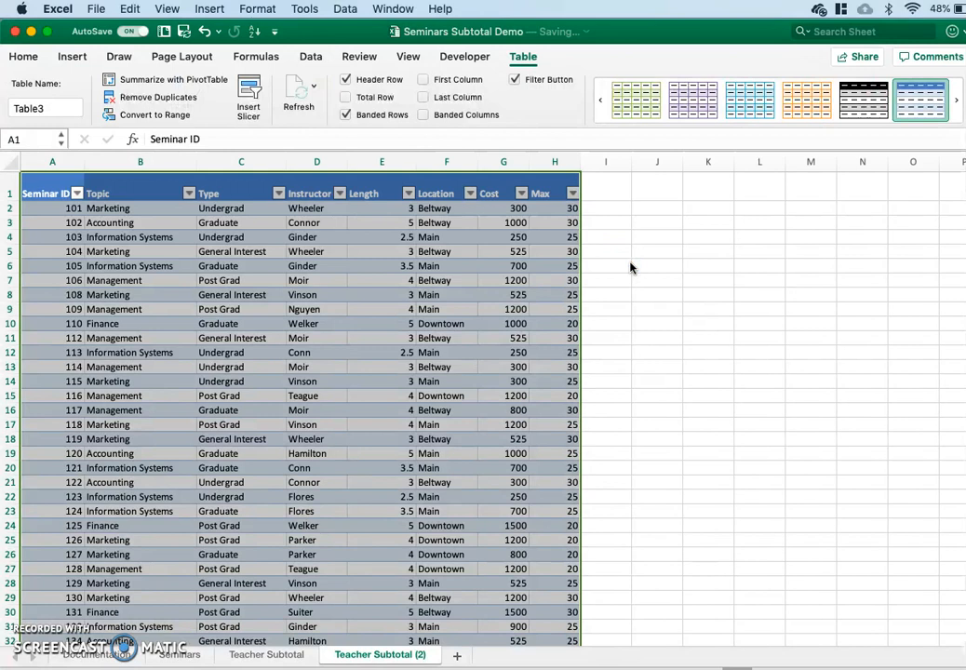
pyautogui.click(503, 279)
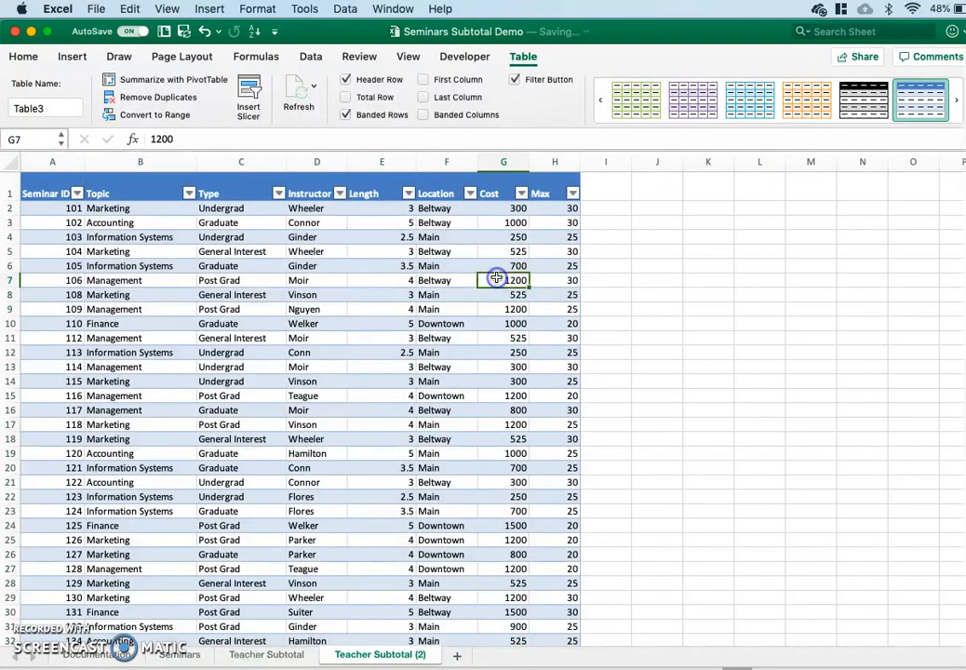
pyautogui.click(749, 110)
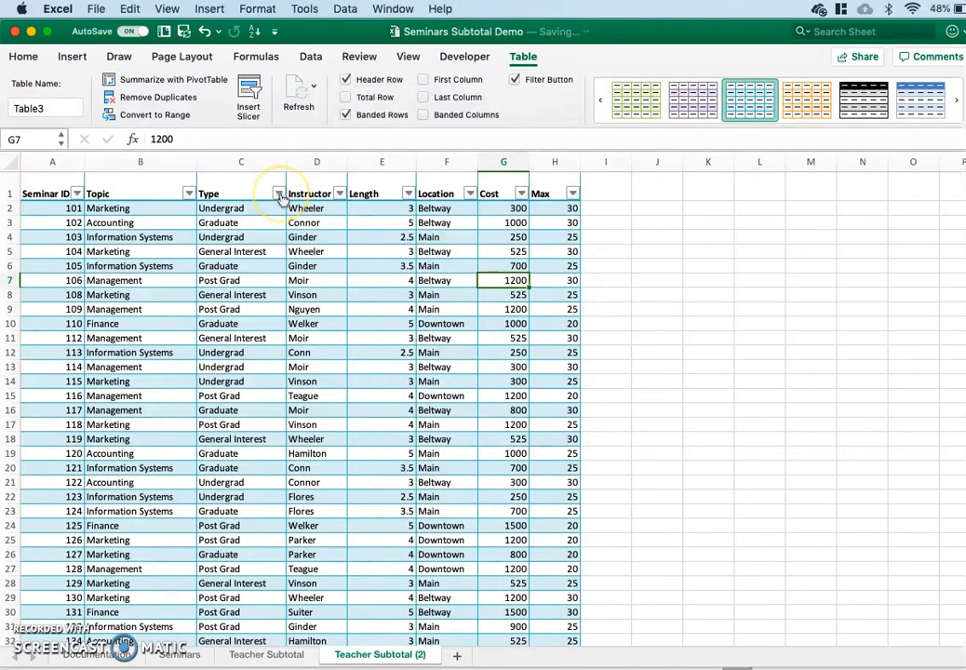
# - Sort the table by Instructor in ascending order and close the sort and filter window
pyautogui.click(341, 194)
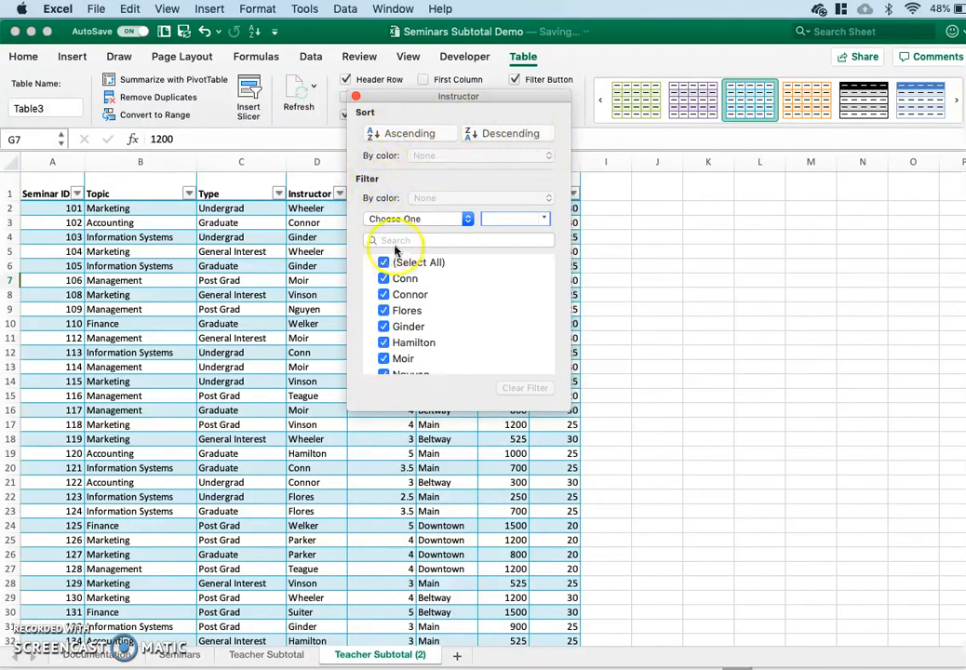
pyautogui.click(424, 135)
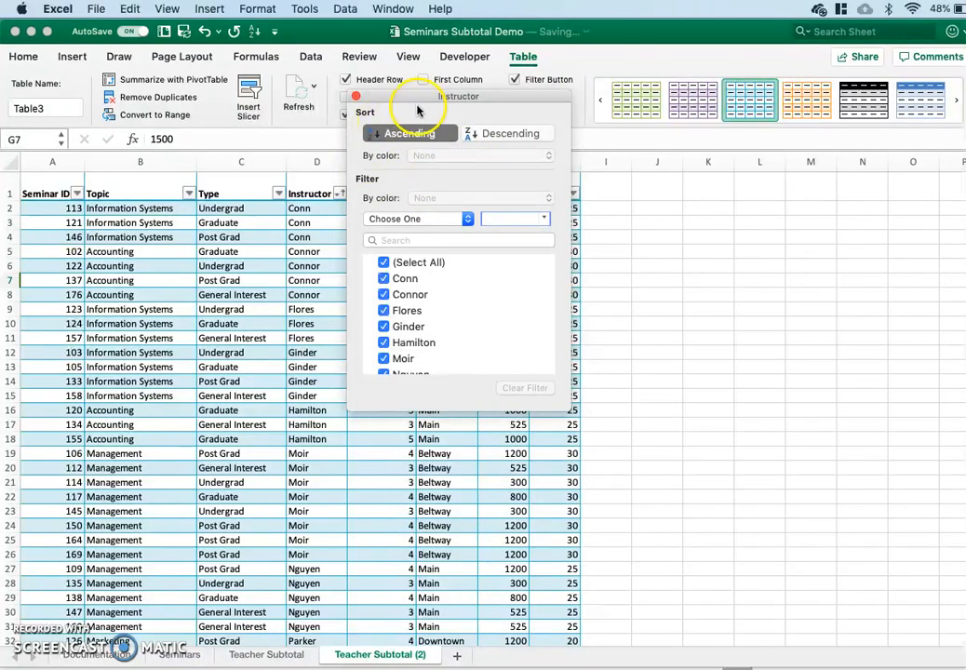
pyautogui.moveTo(418, 101); pyautogui.dragTo(586, 121)
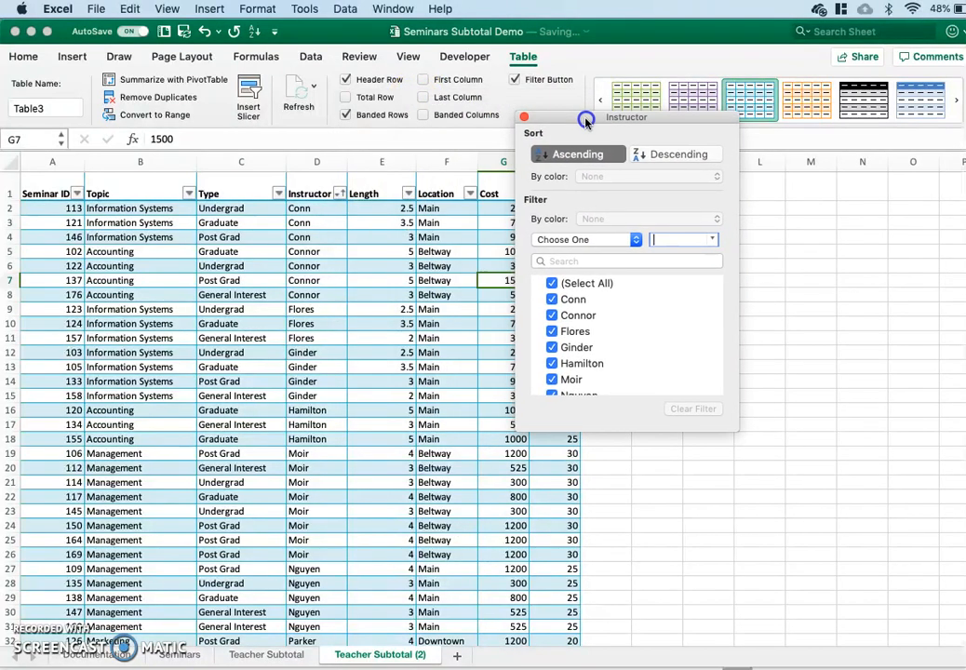
pyautogui.click(524, 119)
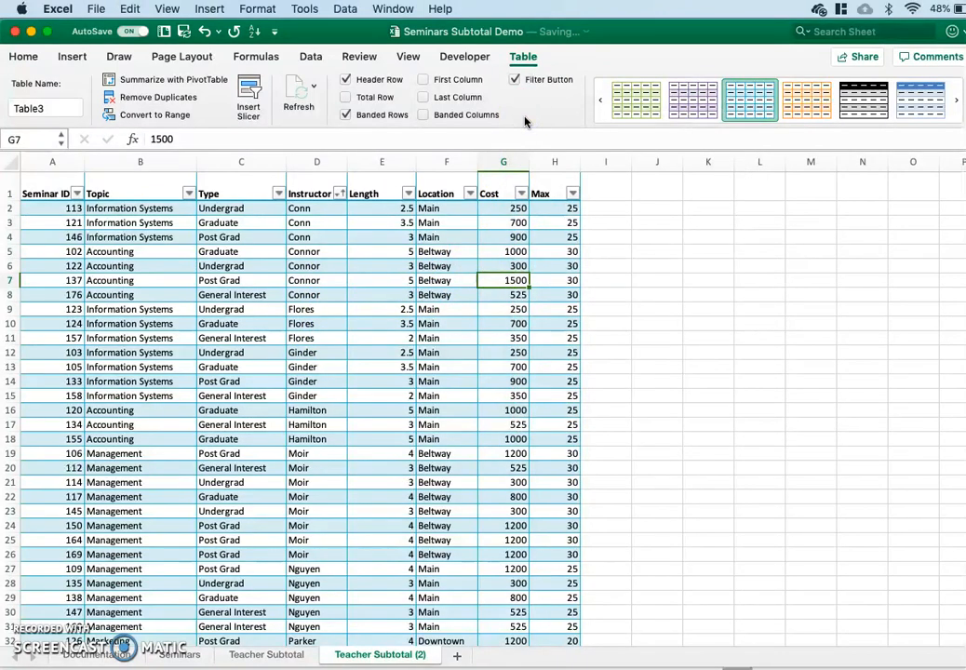
# - Convert the sorted seminar table back to a normal range
pyautogui.click(356, 285)
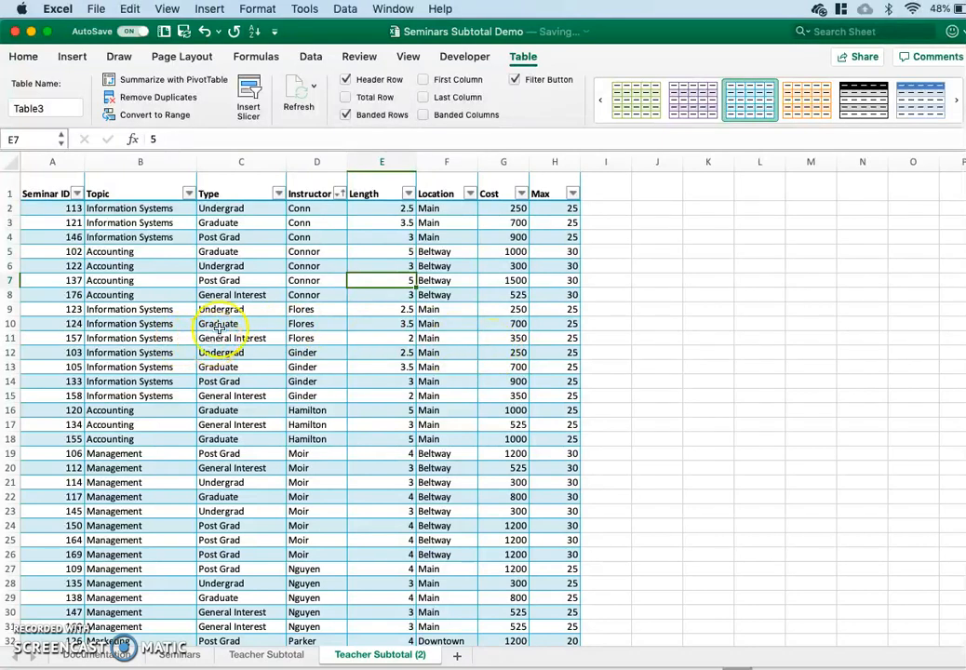
pyautogui.click(173, 116)
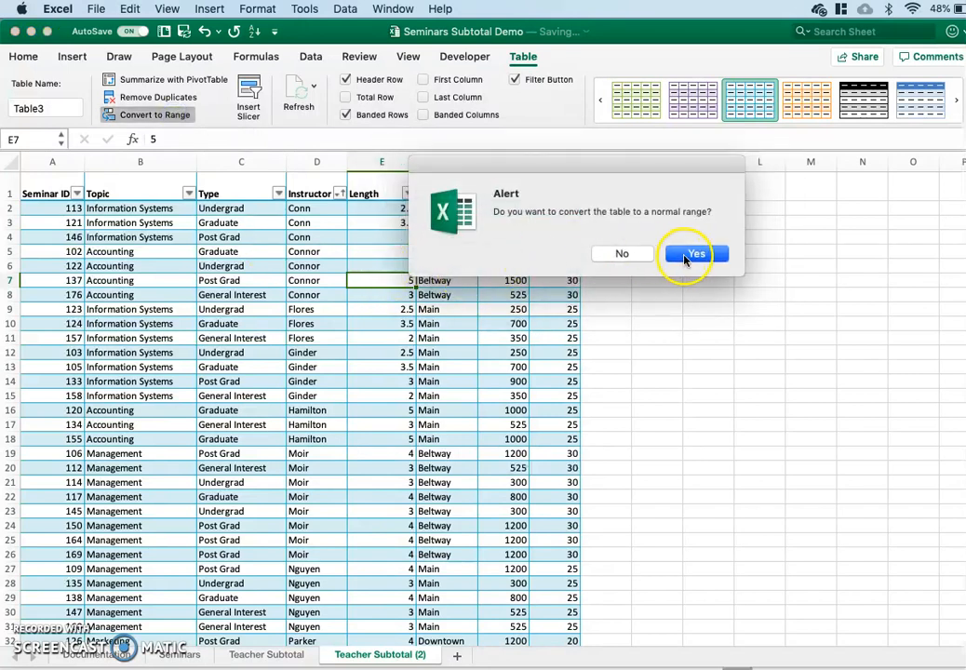
pyautogui.click(693, 258)
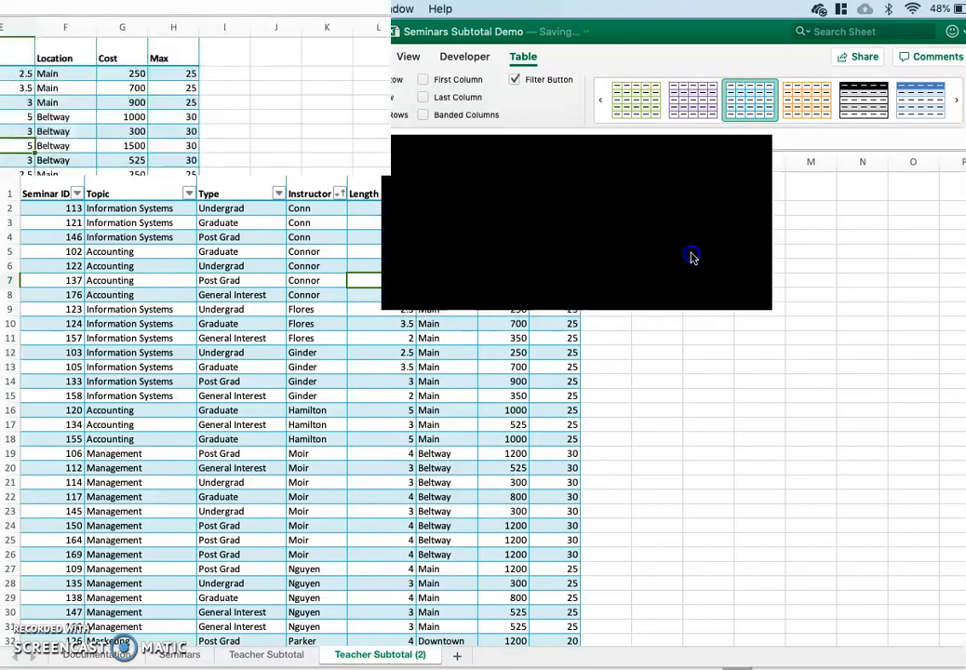
# - Start a Subtotal on the seminar data and have it calculated at each change in Instructor
pyautogui.click(335, 367)
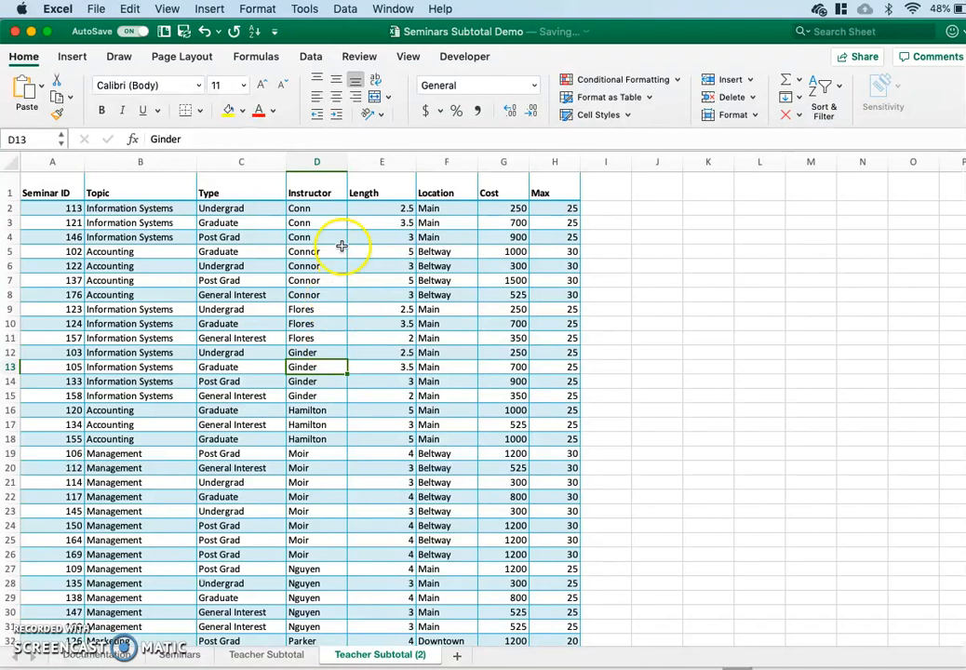
pyautogui.click(307, 252)
pyautogui.click(308, 305)
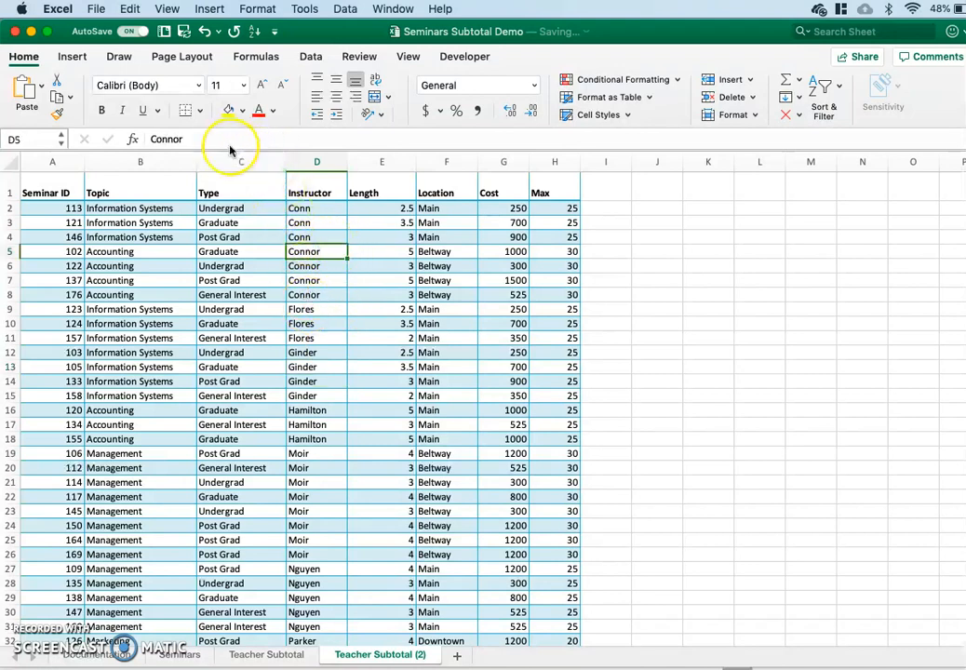
pyautogui.click(312, 57)
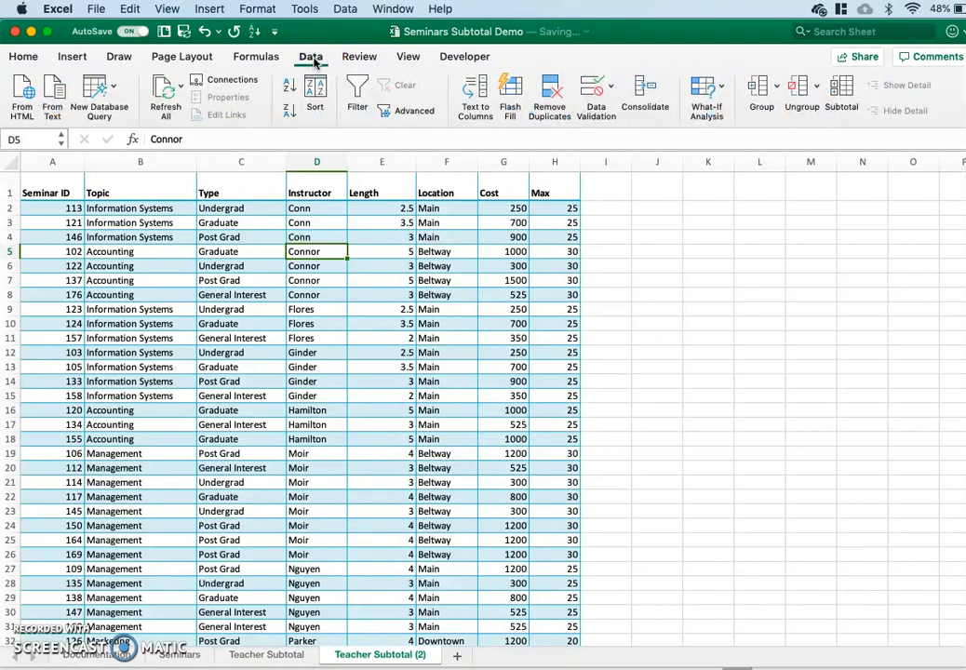
pyautogui.click(842, 93)
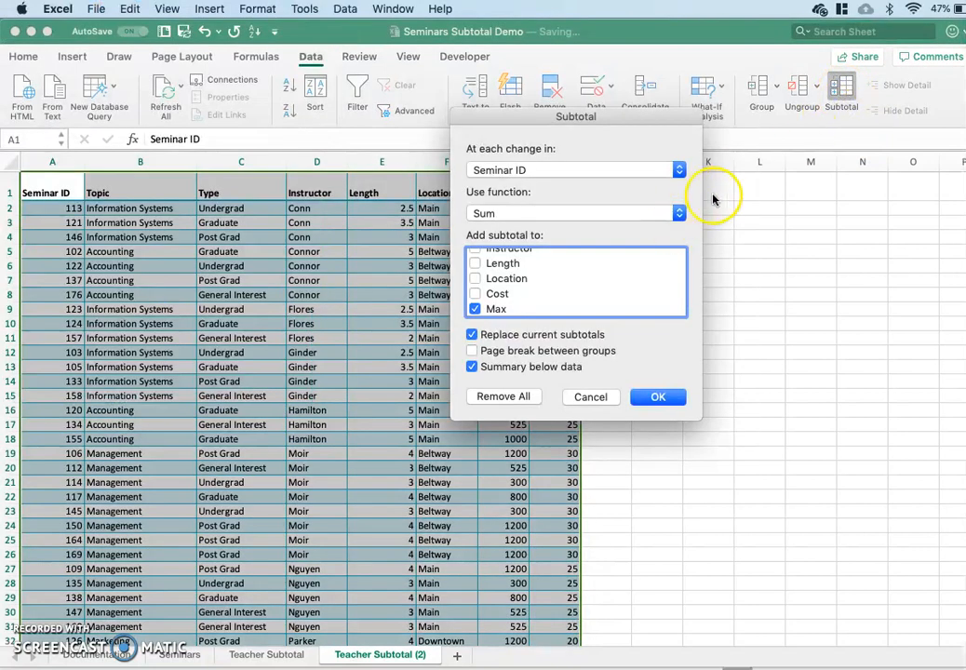
pyautogui.moveTo(592, 113); pyautogui.dragTo(750, 160)
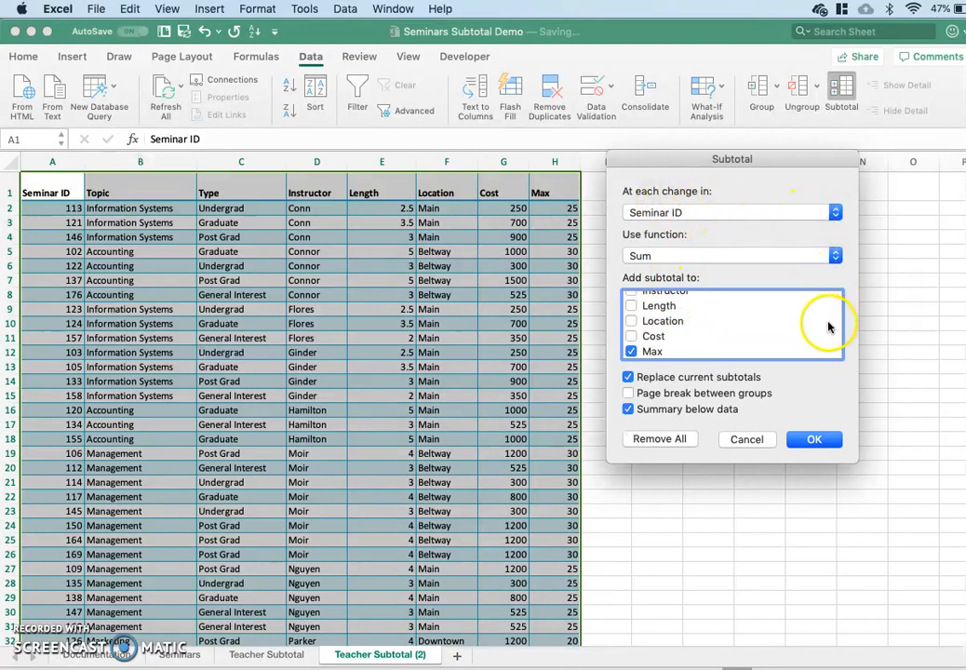
pyautogui.click(836, 213)
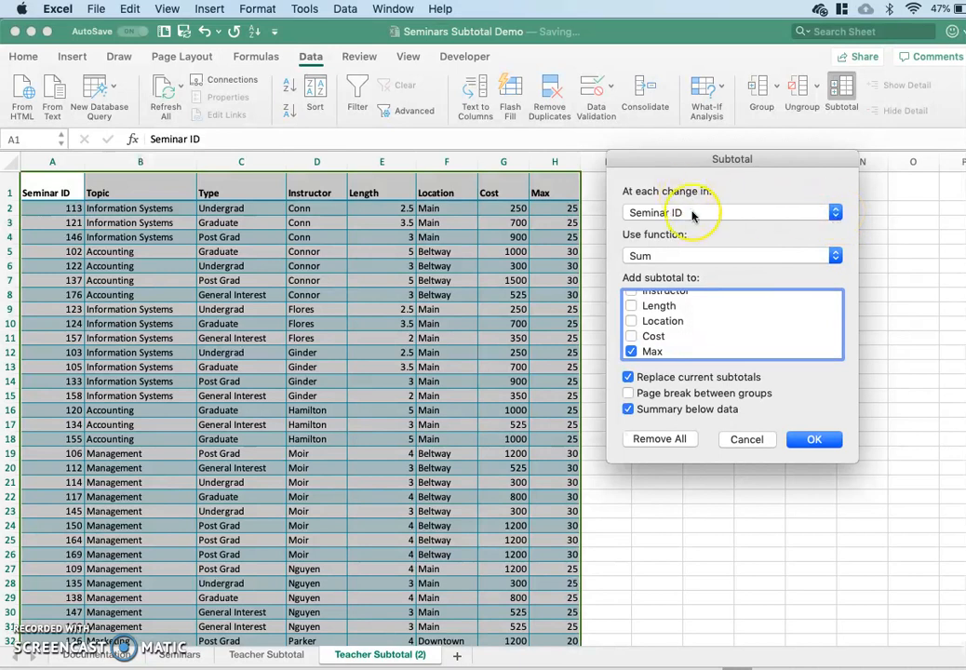
pyautogui.click(835, 213)
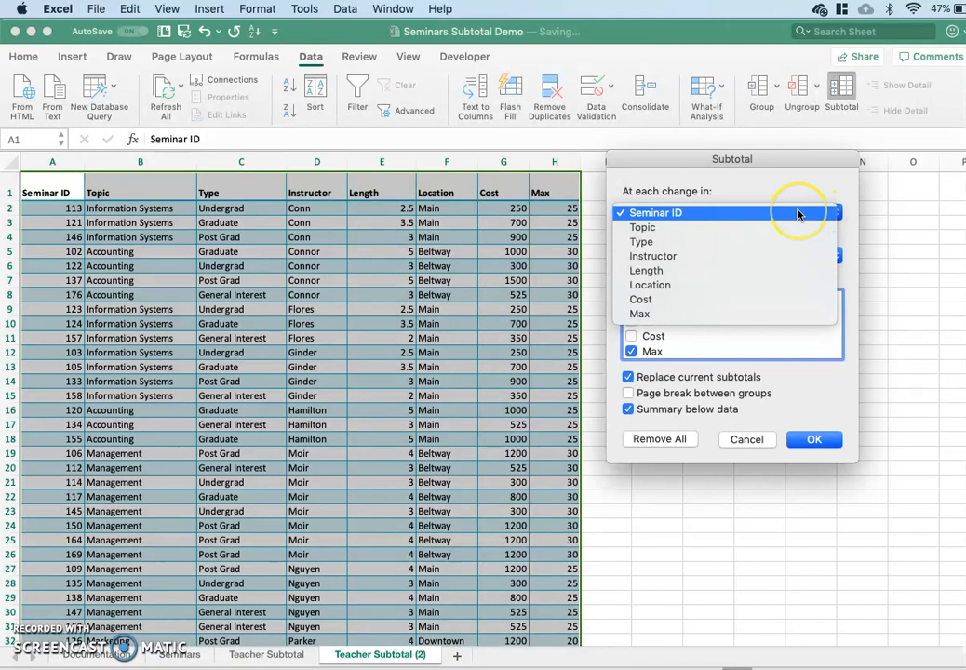
pyautogui.click(774, 256)
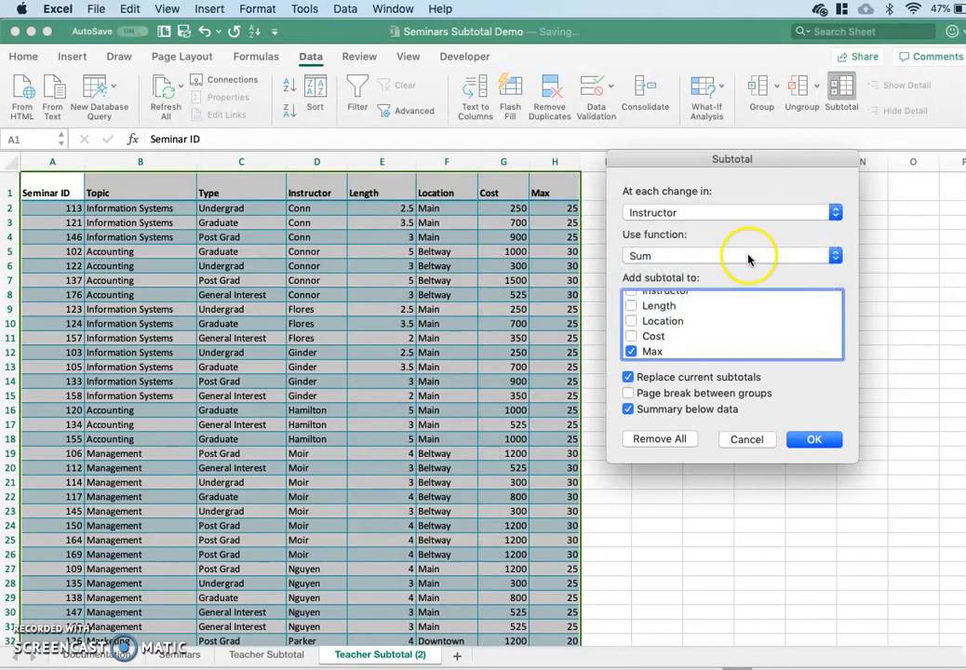
# - Set the subtotal function to Average, add it to Cost instead of Max, and apply the subtotals
pyautogui.click(835, 257)
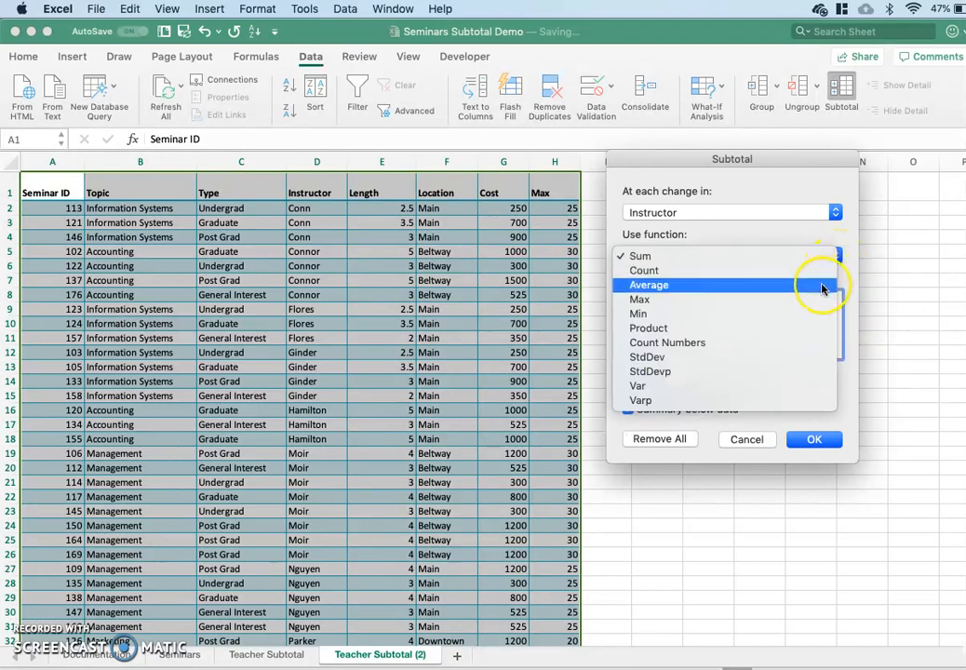
pyautogui.click(822, 285)
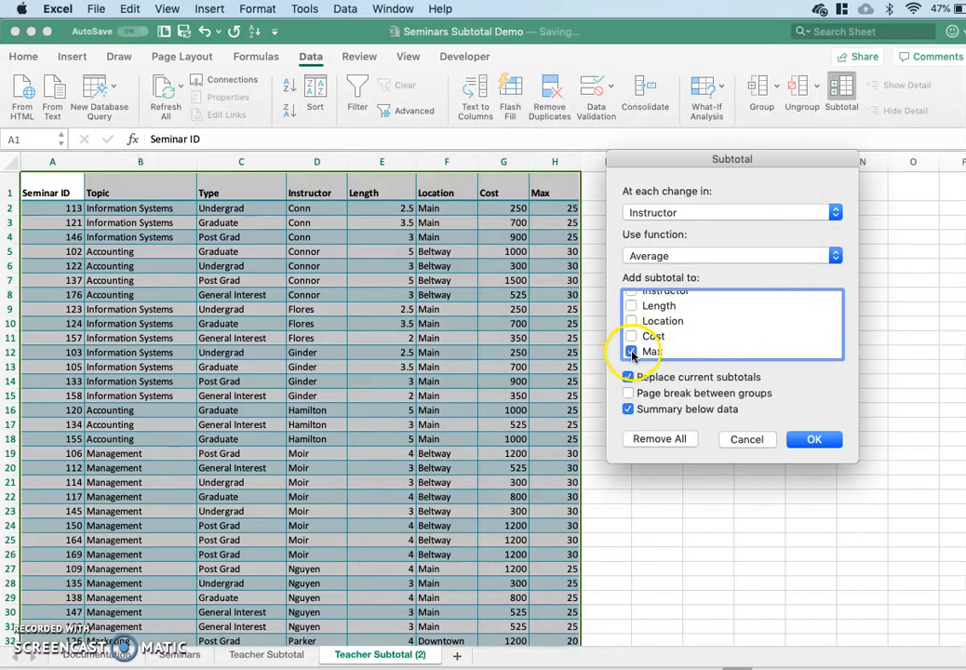
pyautogui.click(632, 352)
pyautogui.click(632, 336)
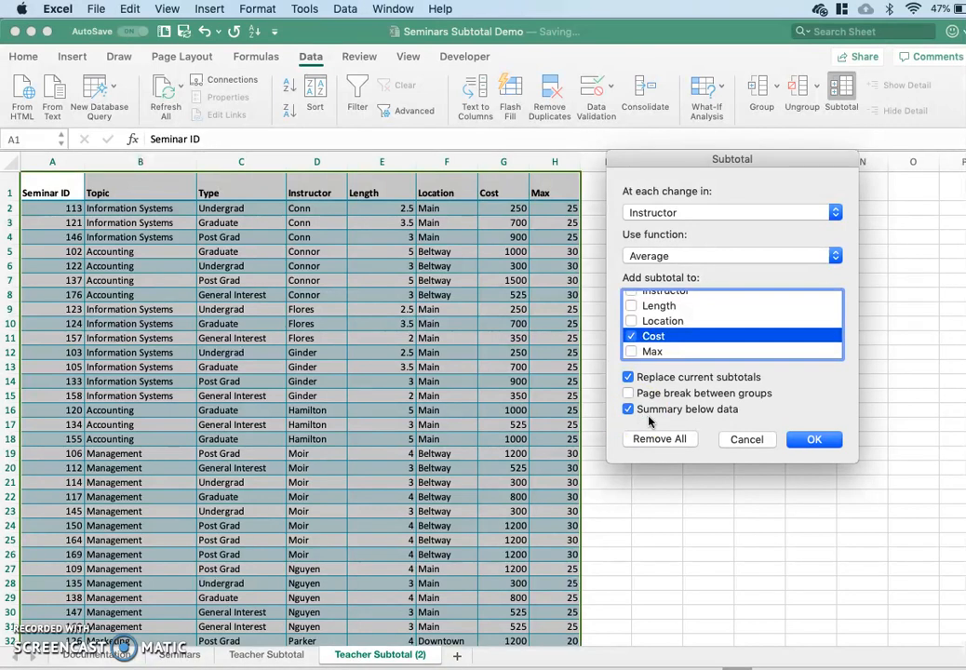
pyautogui.click(814, 441)
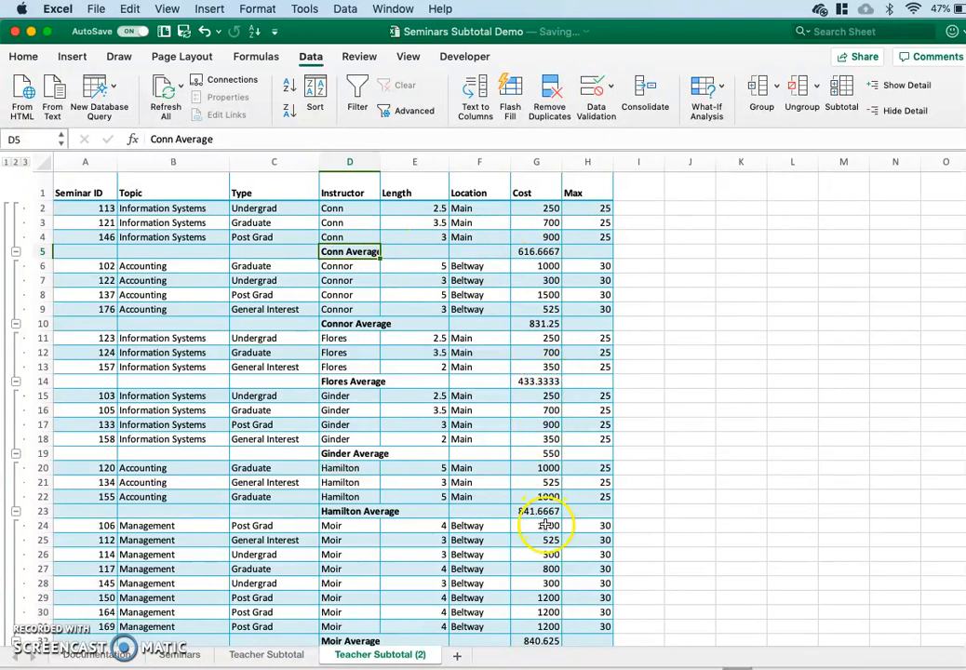
# - Format the entire Cost column with the Accounting number format and reduce it to zero decimal places
pyautogui.click(544, 160)
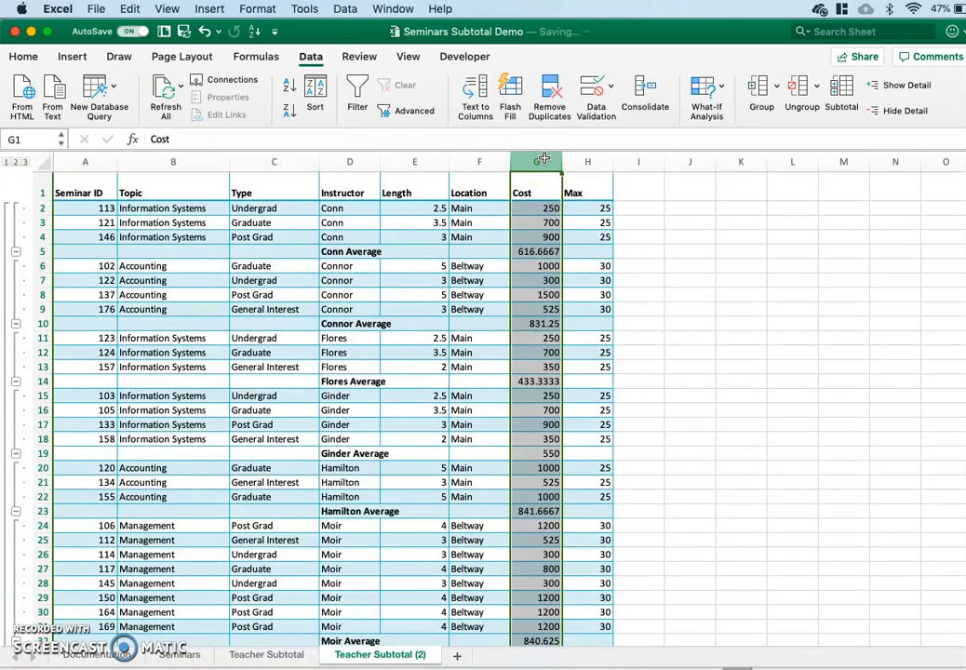
pyautogui.click(26, 57)
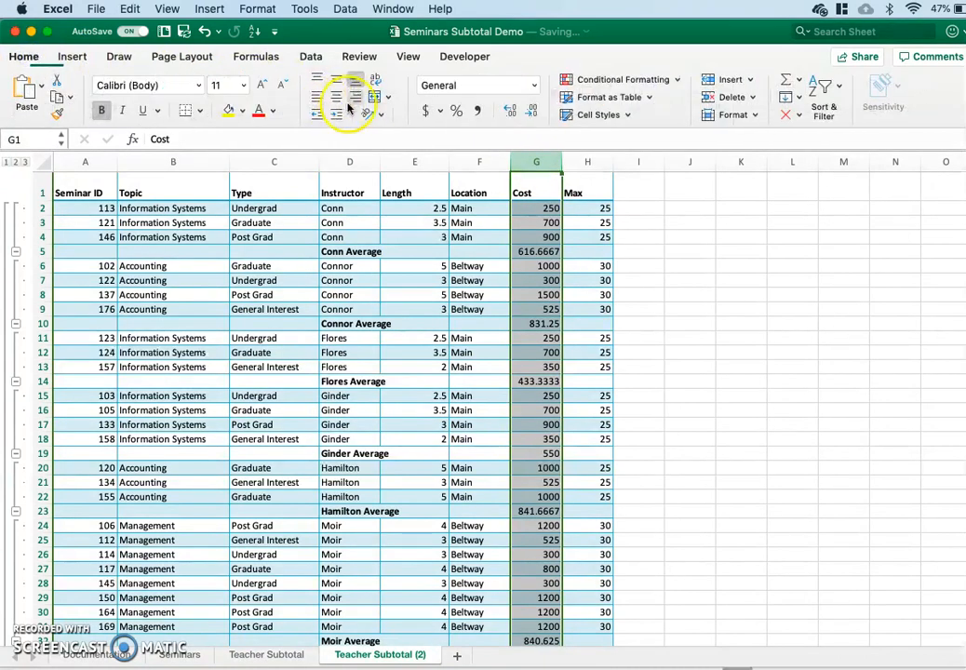
pyautogui.click(535, 87)
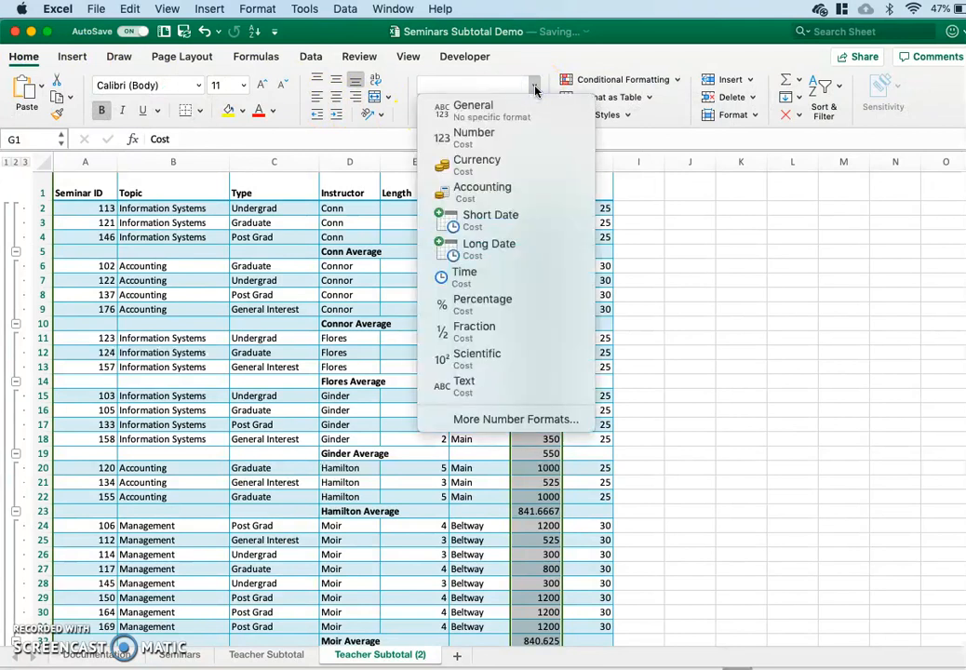
pyautogui.click(493, 190)
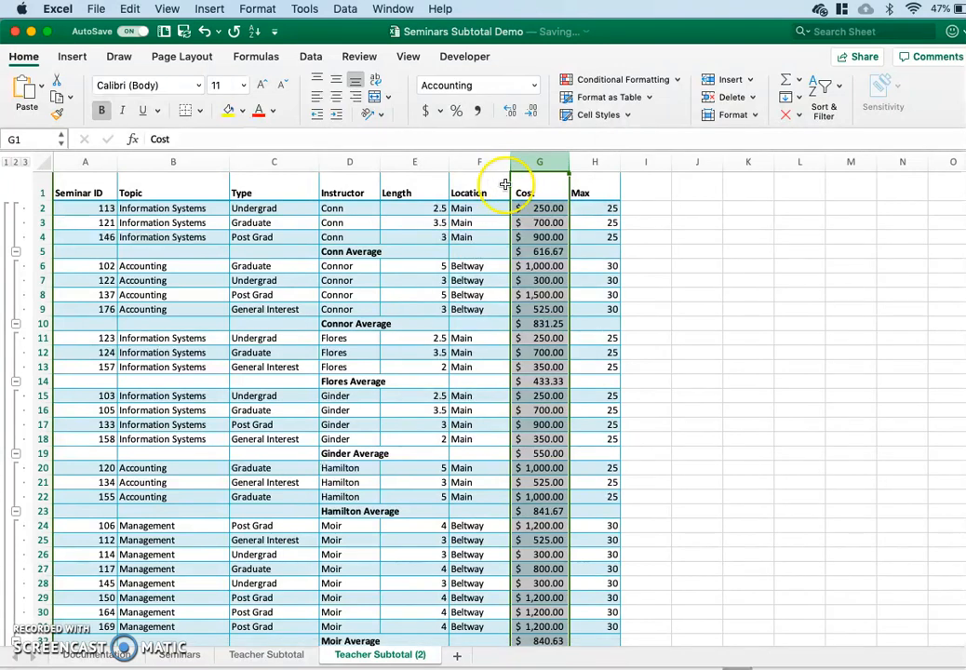
pyautogui.click(534, 112)
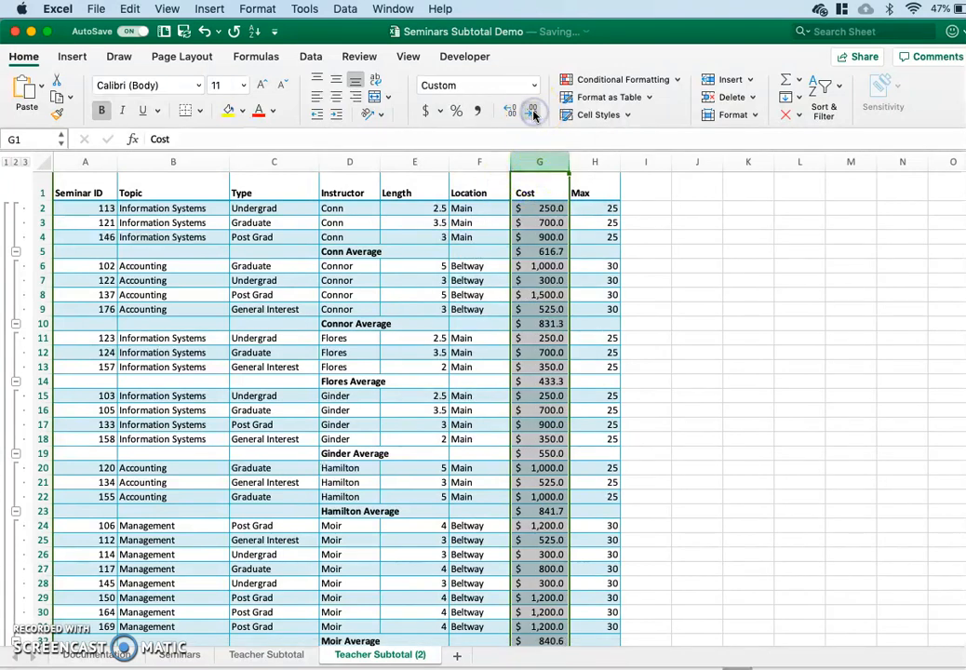
pyautogui.click(533, 112)
pyautogui.click(695, 299)
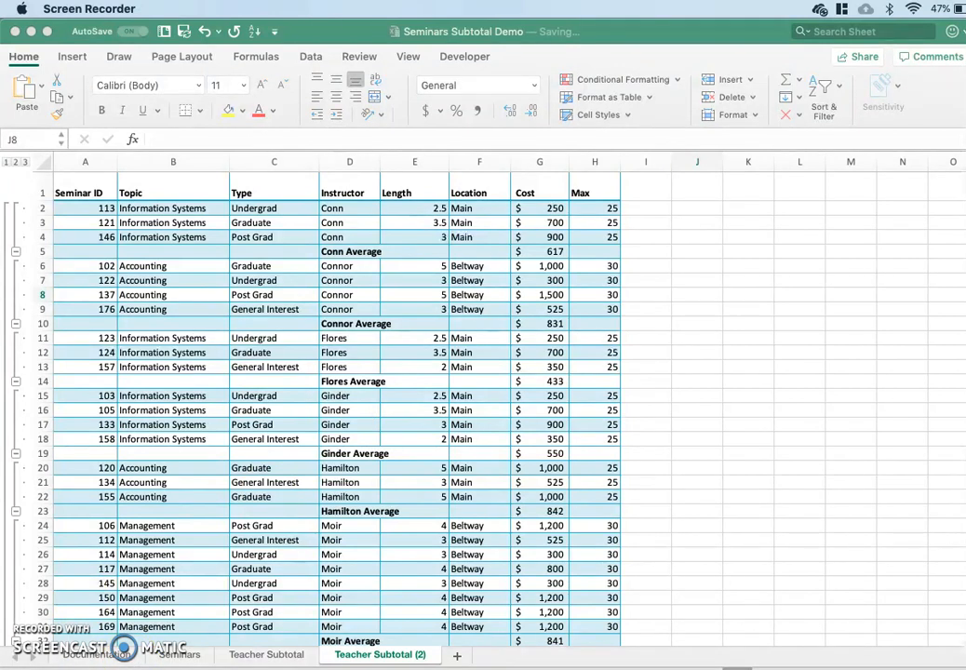
pyautogui.moveTo(565, 30); pyautogui.dragTo(632, 31)
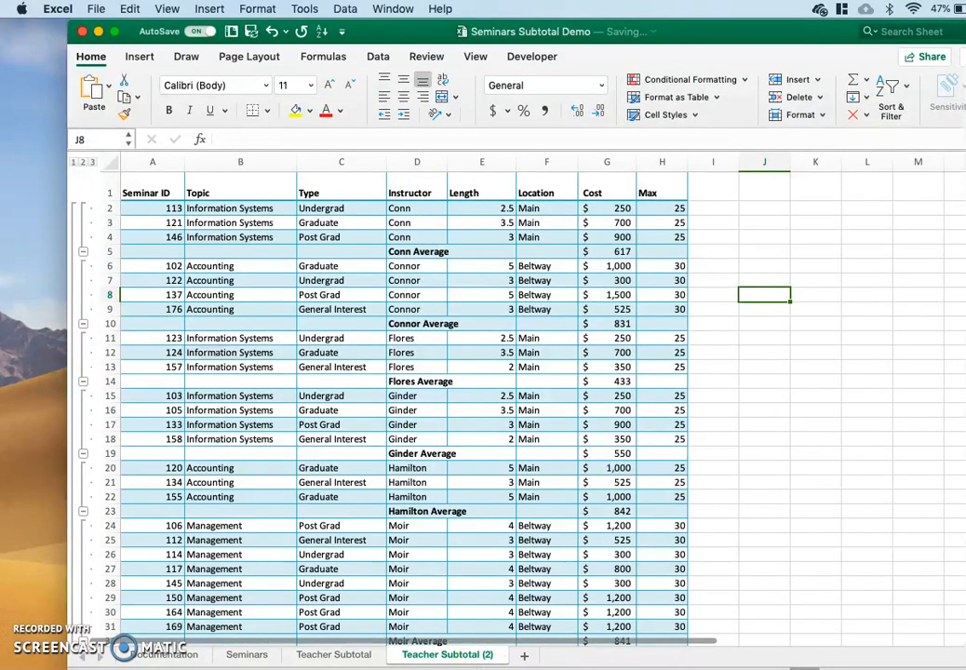
pyautogui.click(131, 647)
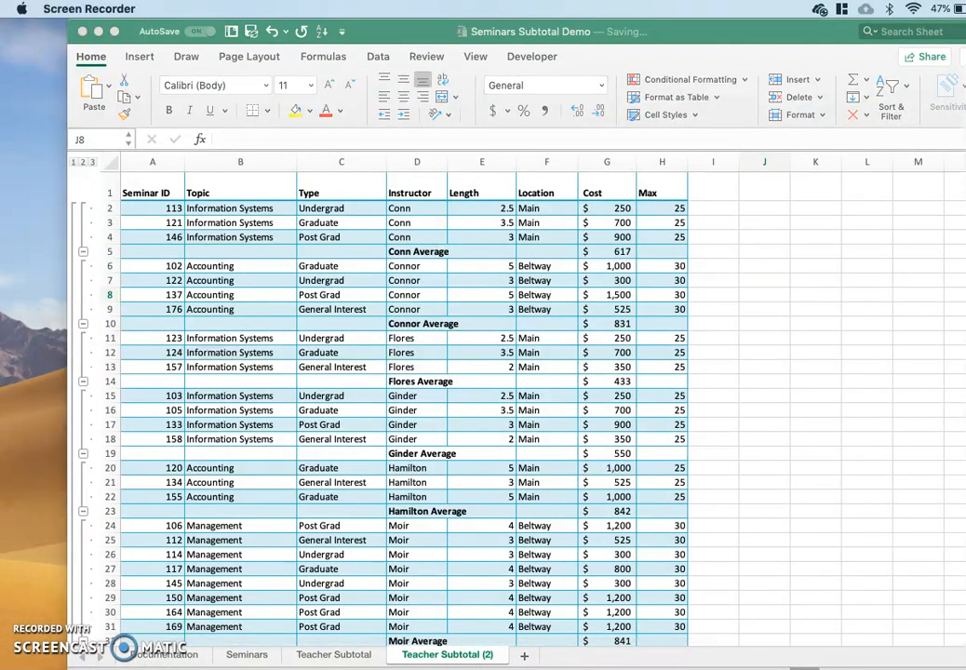